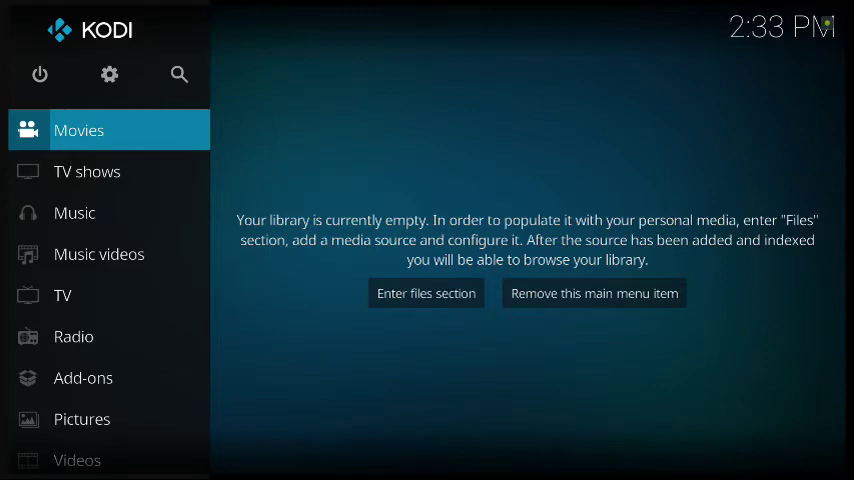
- Open Interface settings from the home menu's settings gear, showing Estuary as current skin
key("Up")
key("Right")
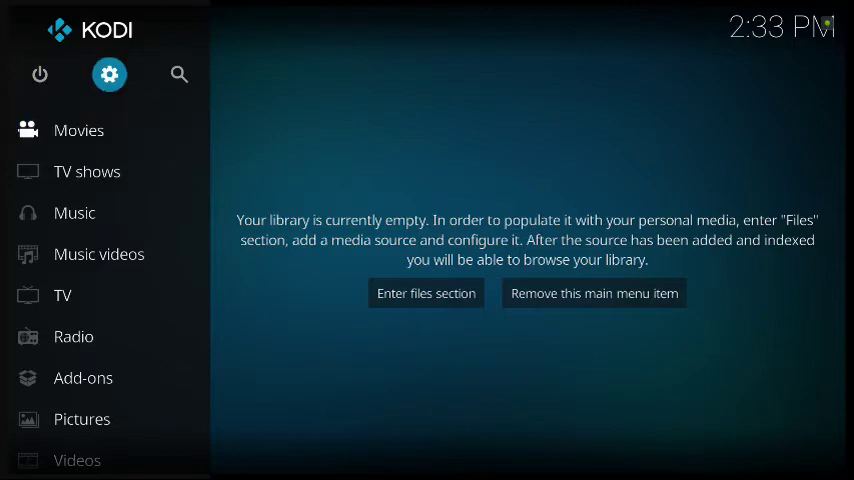
key("Return")
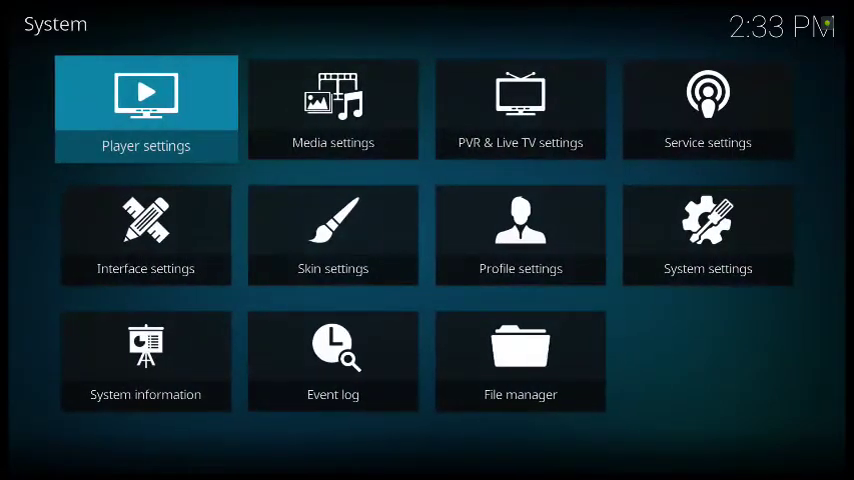
key("Down")
key("Return")
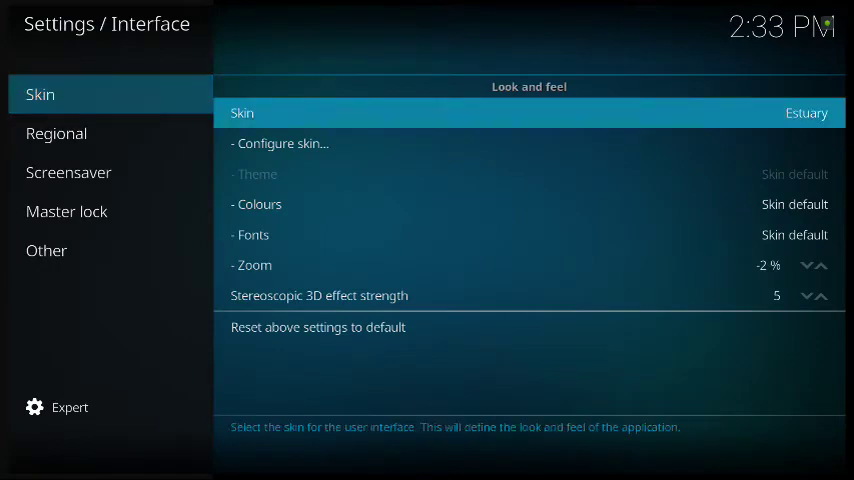
- Choose Mimic in the skin list and answer Yes to the Keep skin? prompt
key("Return")
key("Down")
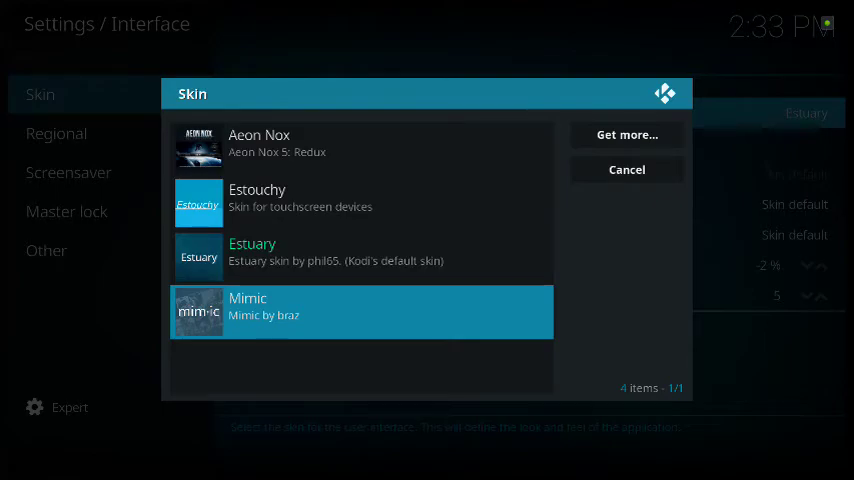
key("Return")
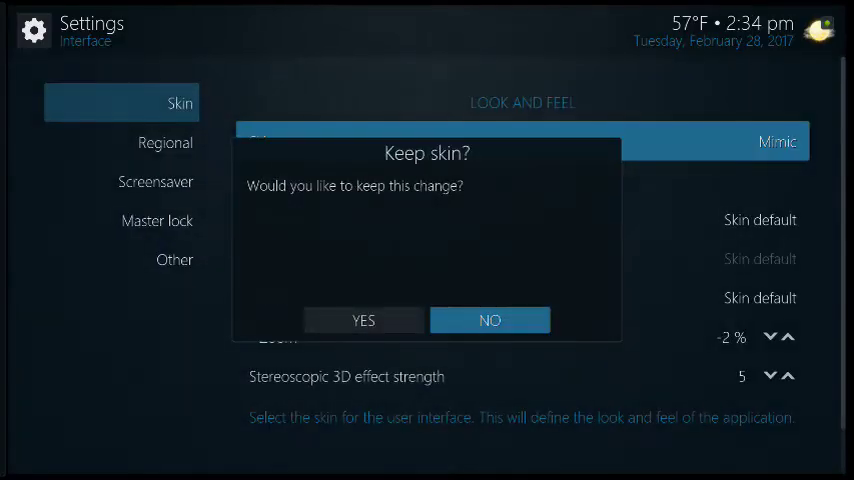
key("Left")
key("Return")
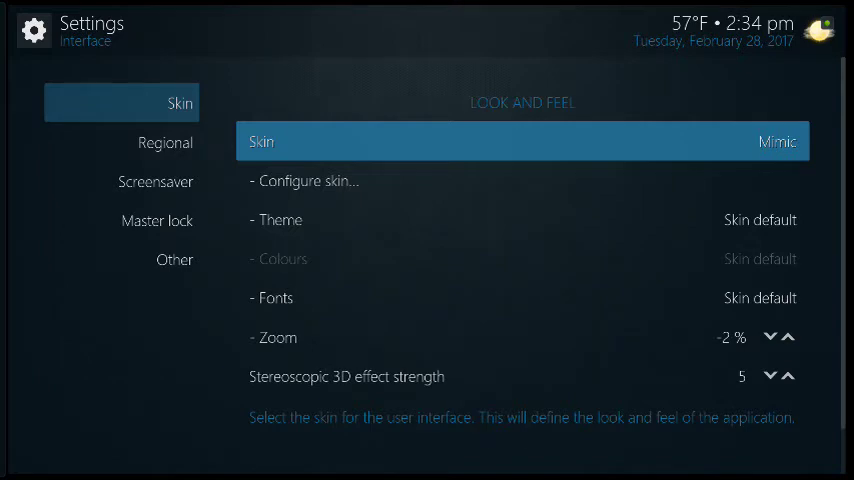
- Back out of Interface settings and Settings to the Mimic home screen on Movies
key("BackSpace")
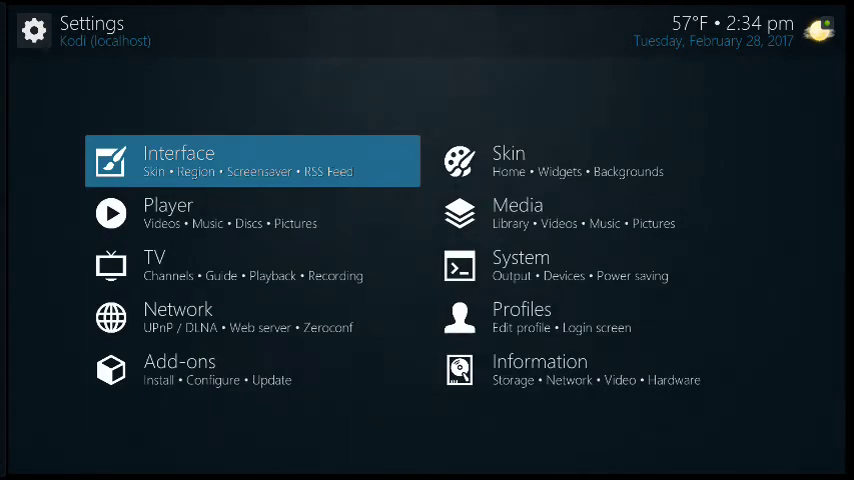
key("BackSpace")
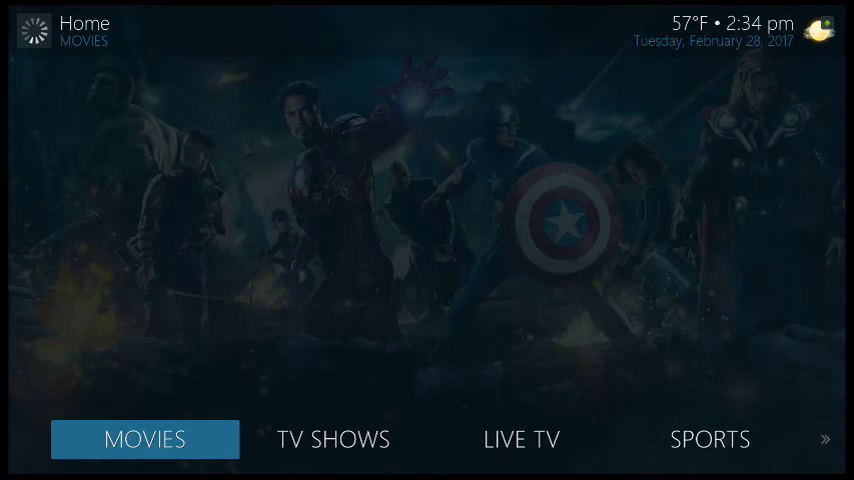